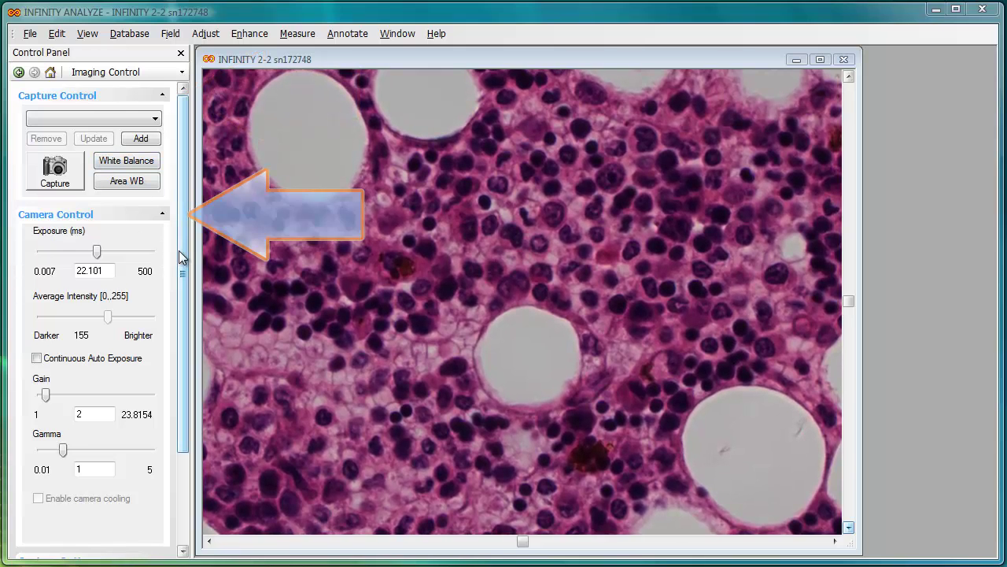
Scroll the Control Panel down and back up to review its sections
left_click_drag(180, 250, 190, 359)
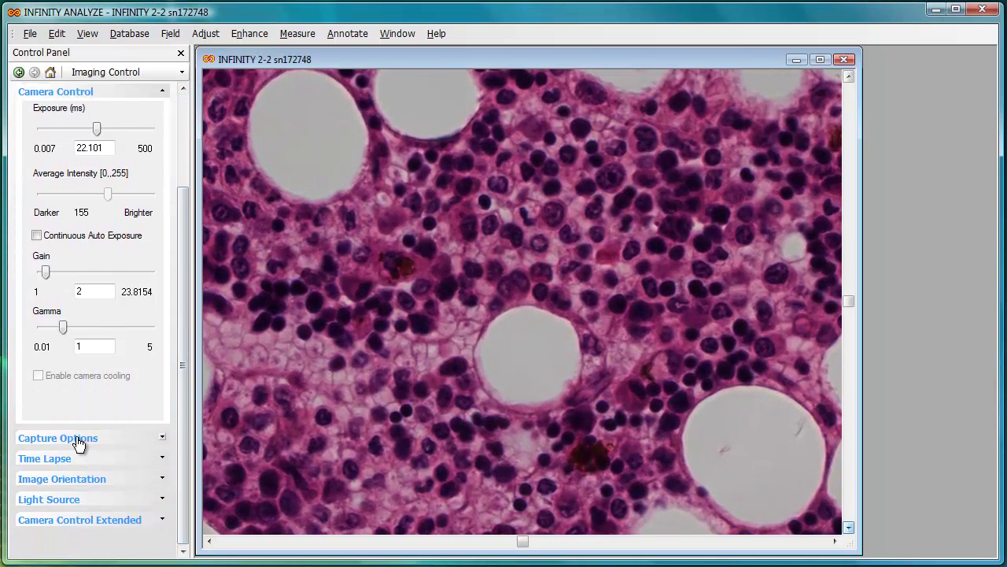
left_click_drag(181, 435, 181, 340)
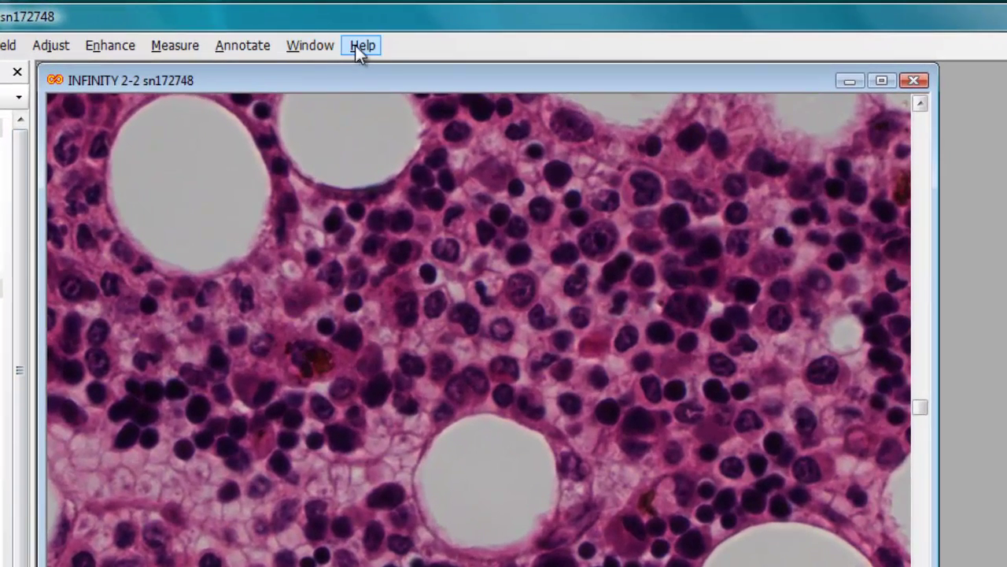
Under Help > Settings, turn on all toolbars and auxiliary windows on the Interface page
left_click(359, 45)
left_click(375, 67)
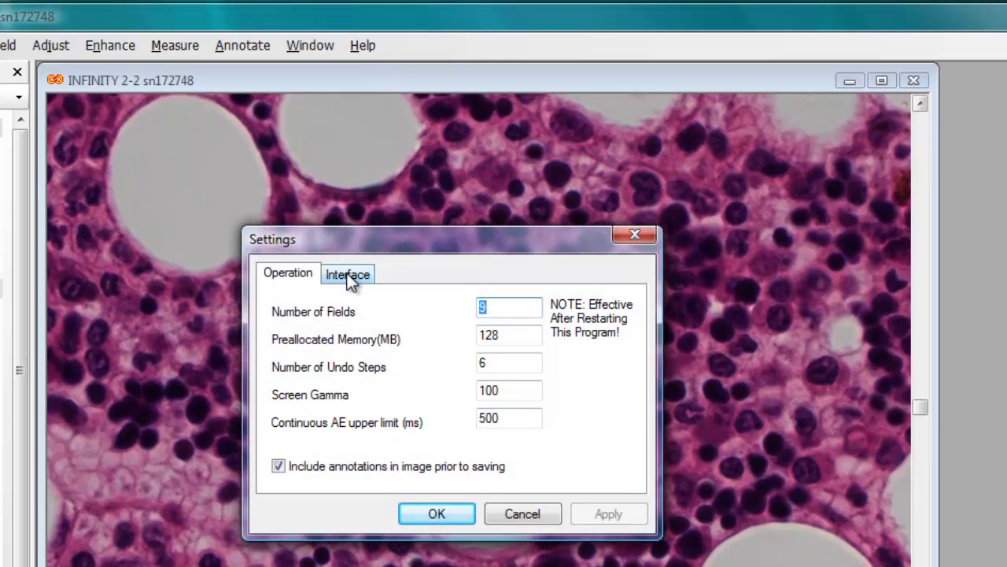
left_click(349, 277)
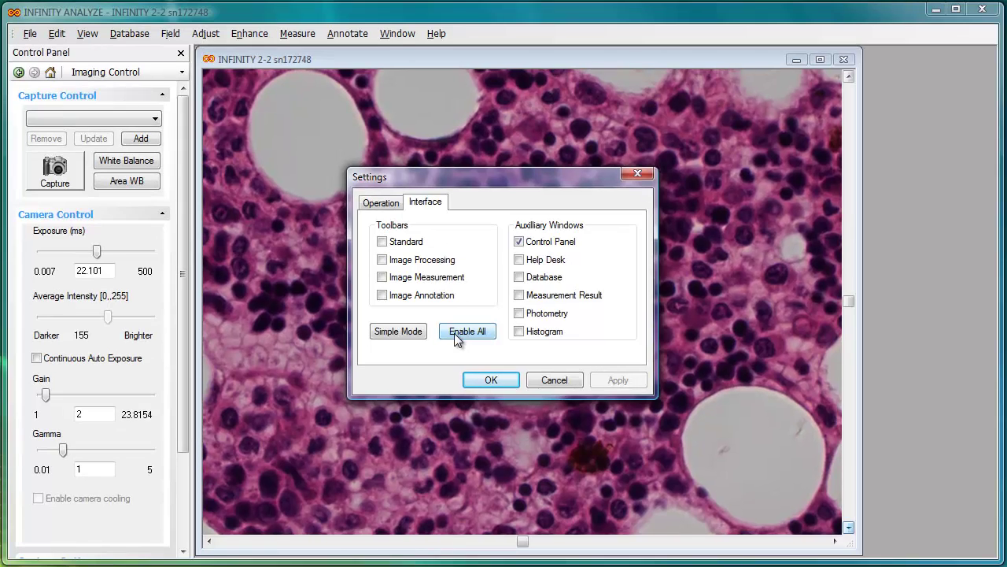
left_click(464, 331)
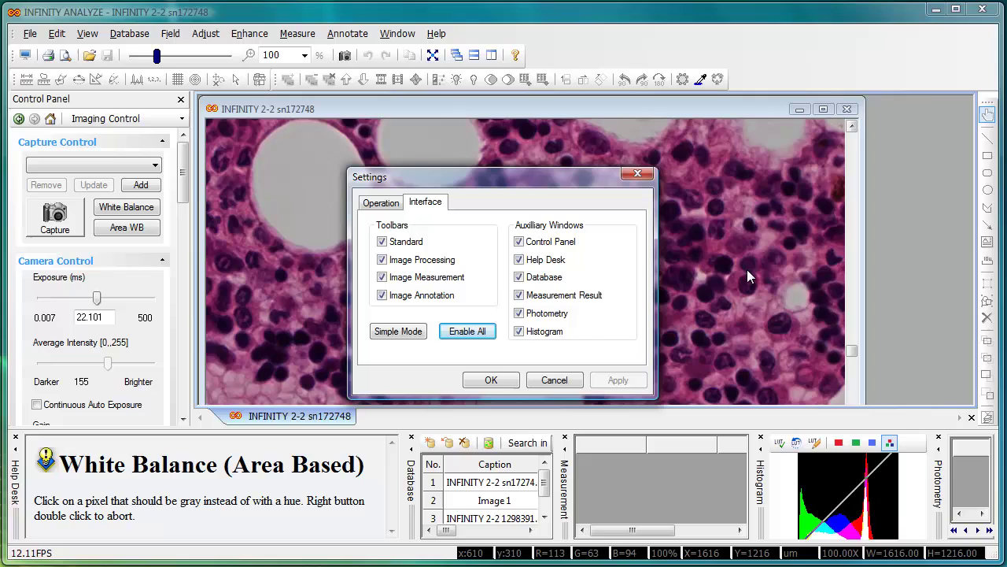
Apply settings, hide Help Desk and Photometry, and widen Database to show its Author column
left_click(491, 381)
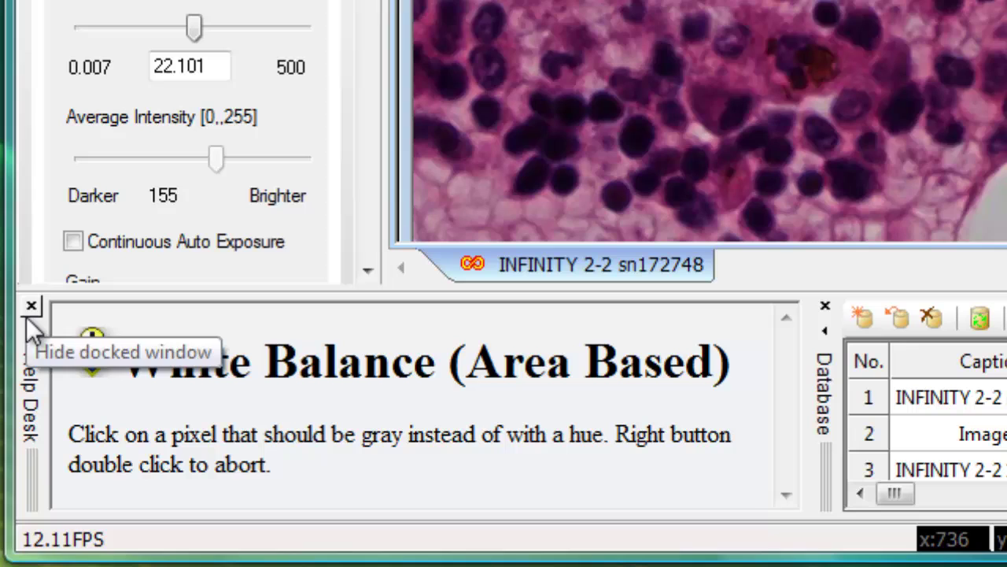
left_click(28, 312)
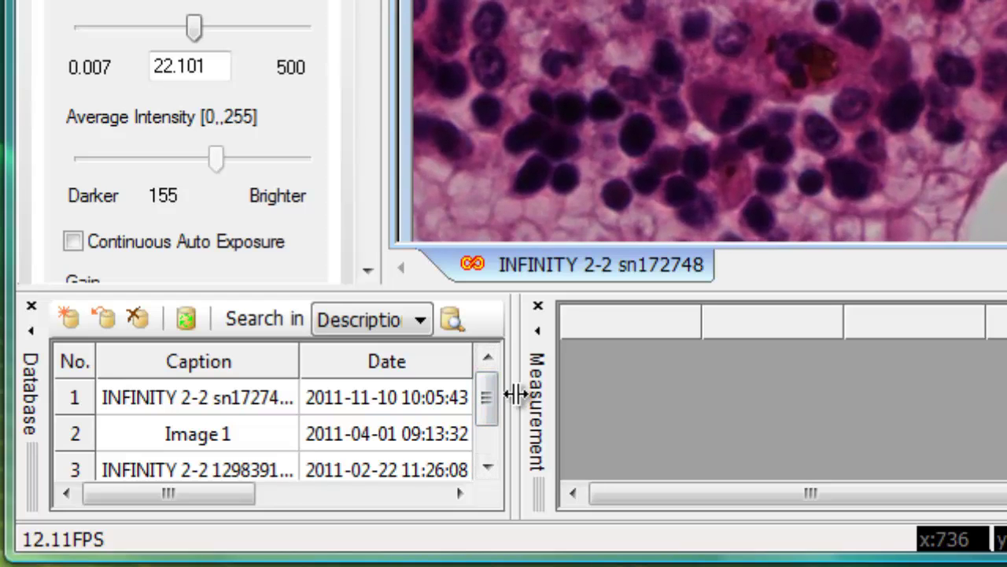
left_click_drag(514, 394, 604, 395)
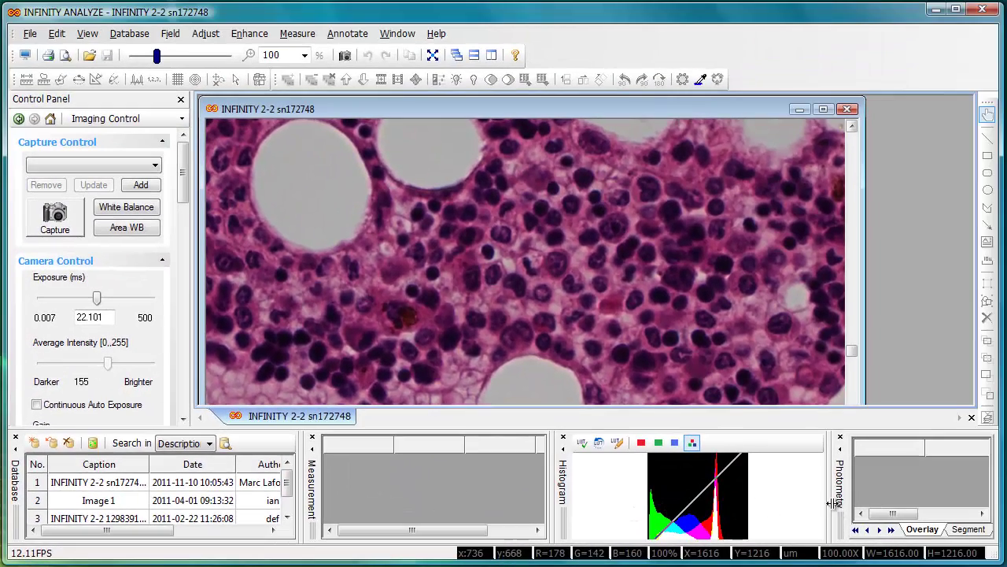
left_click_drag(833, 504, 815, 502)
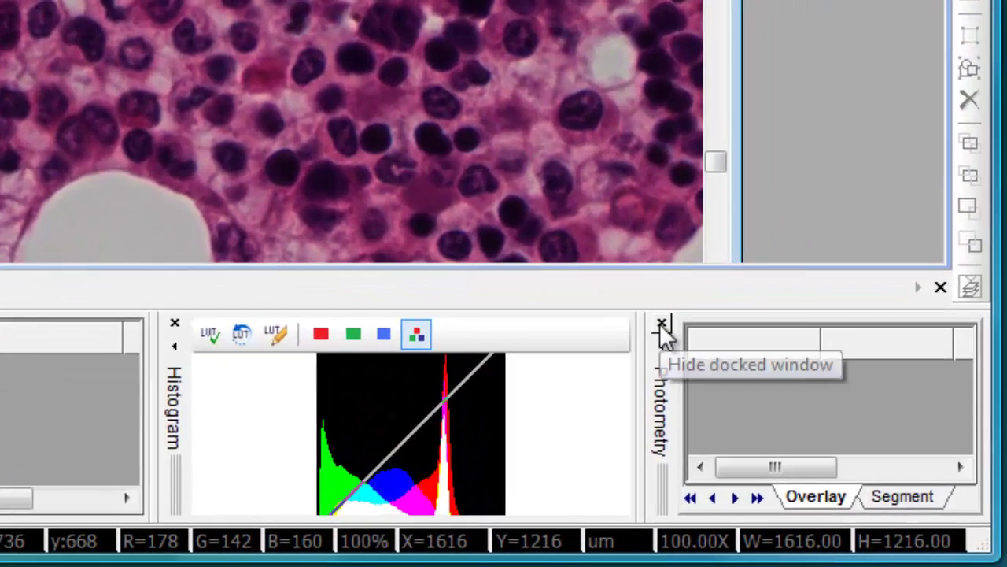
left_click(795, 418)
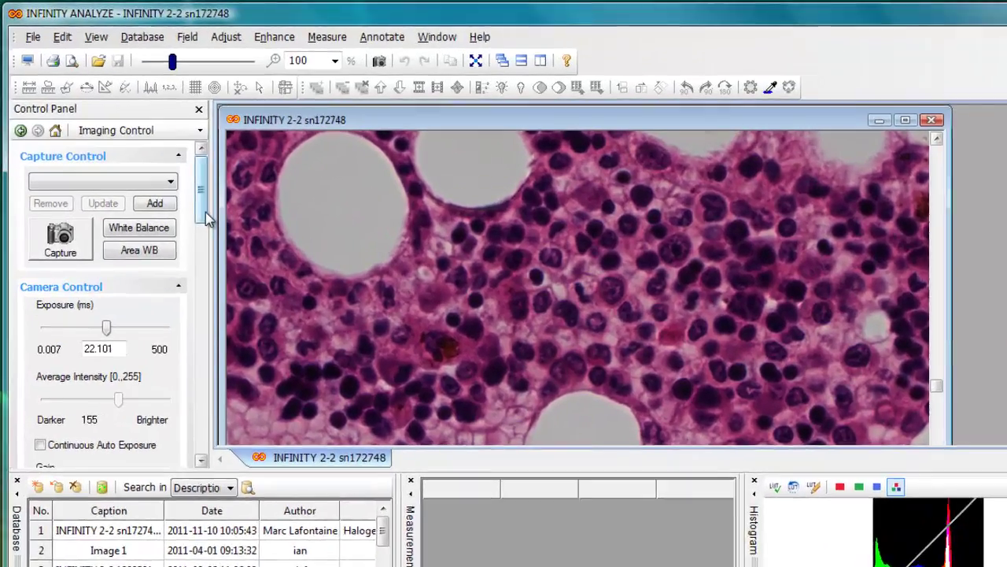
Collapse the Light Source, Image Orientation and Time Lapse sections of the Imaging Control panel
left_click_drag(183, 193, 186, 210)
left_click_drag(236, 268, 217, 425)
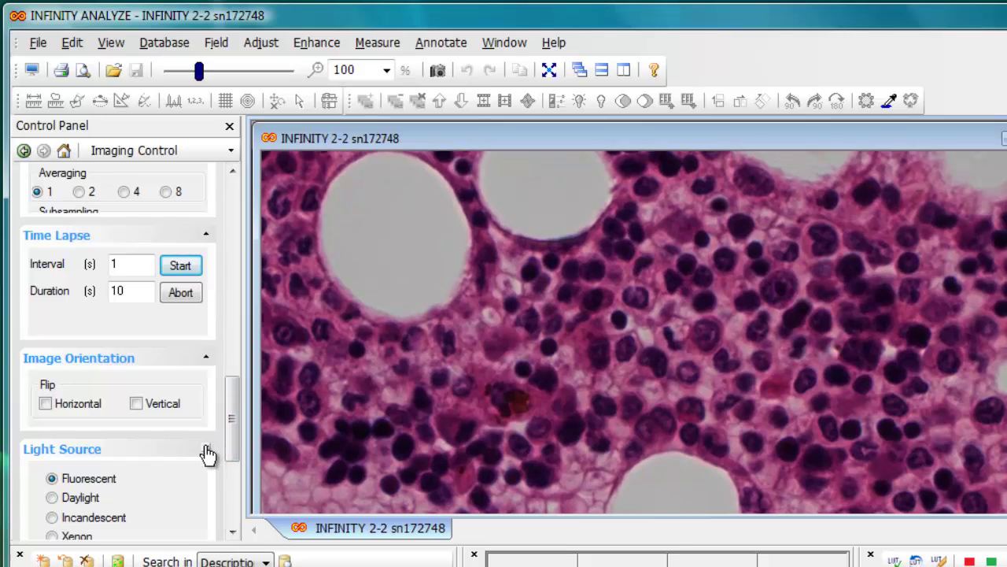
left_click(205, 450)
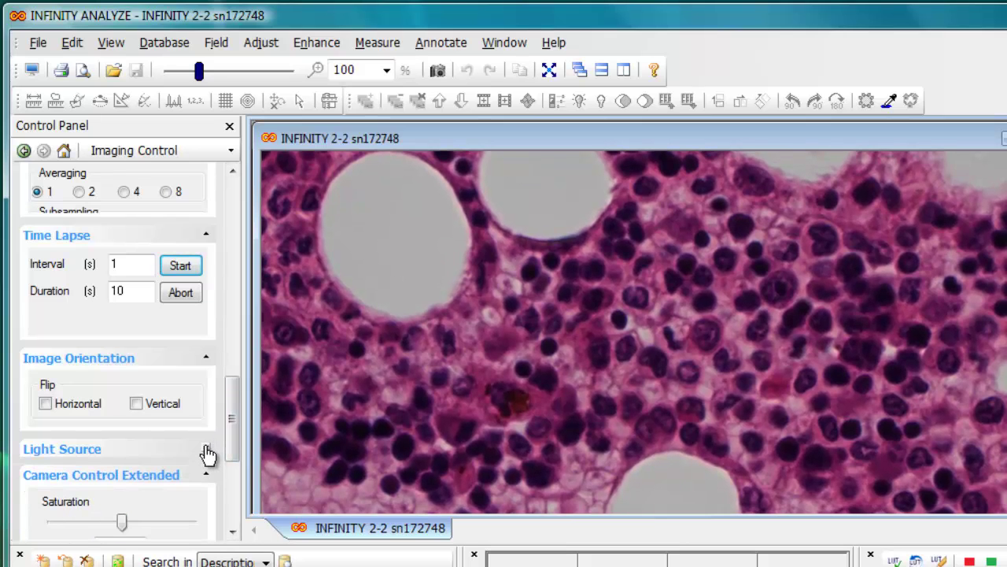
left_click(207, 359)
left_click_drag(237, 403, 263, 207)
left_click(207, 391)
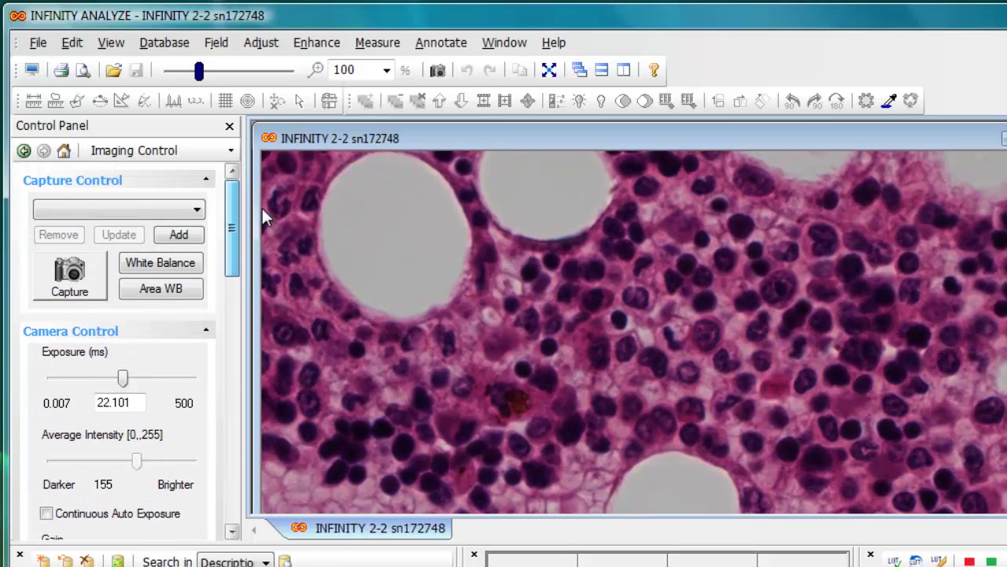
left_click(232, 151)
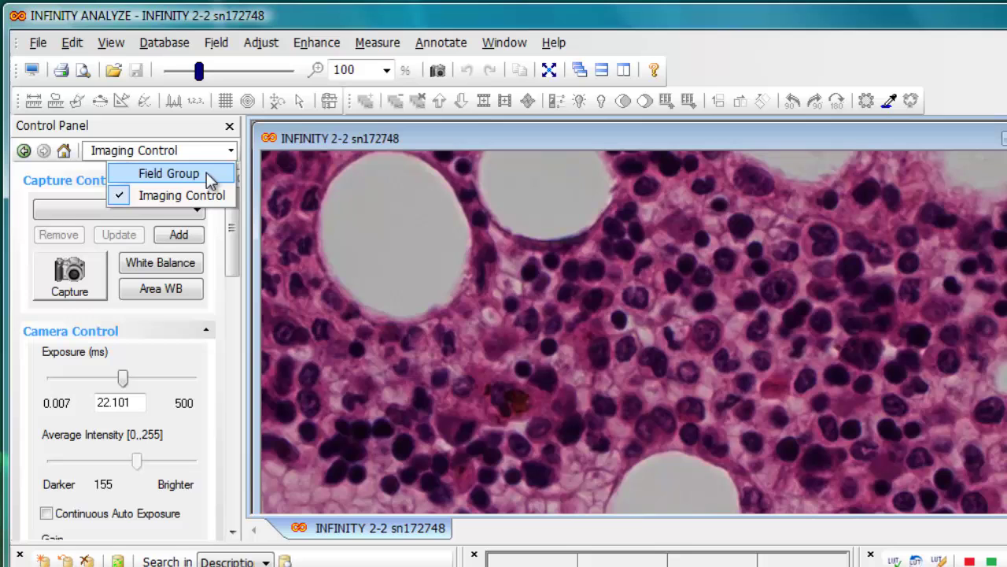
left_click(207, 174)
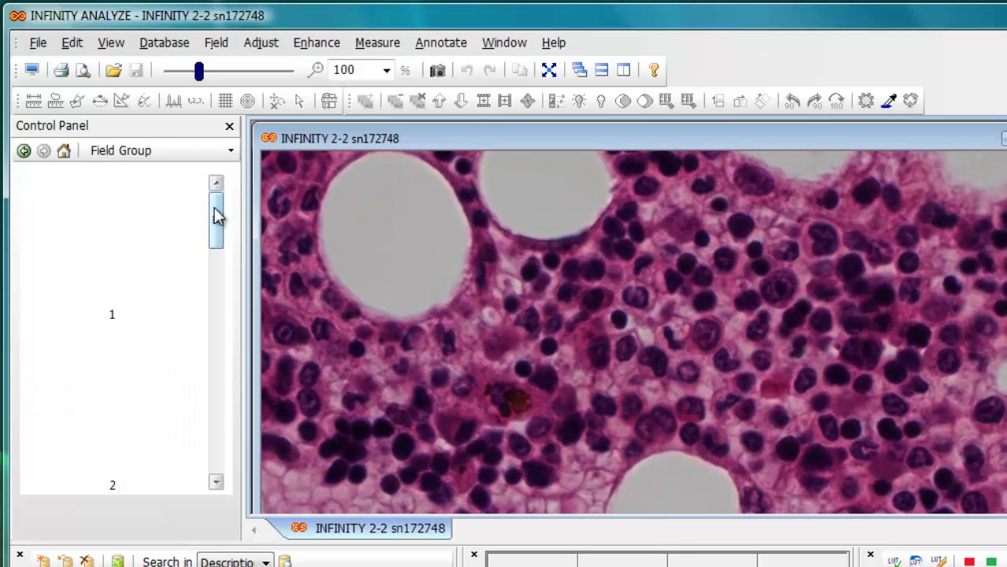
left_click(231, 151)
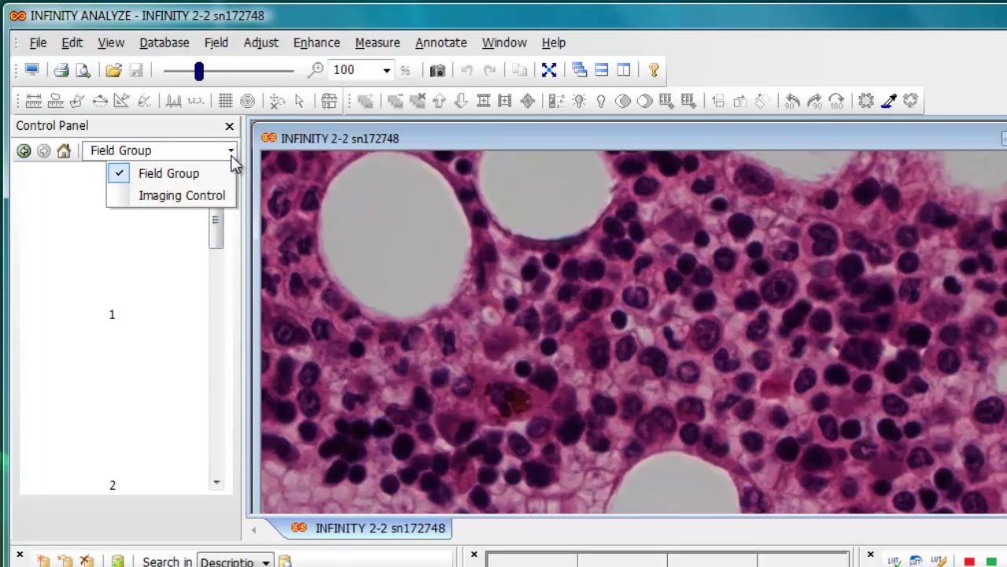
left_click(218, 196)
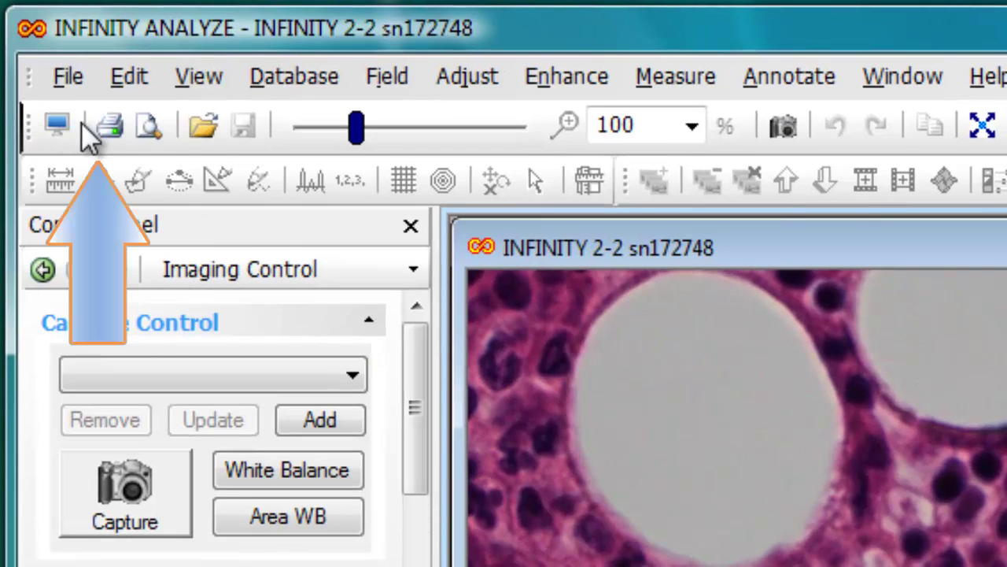
left_click_drag(88, 137, 221, 140)
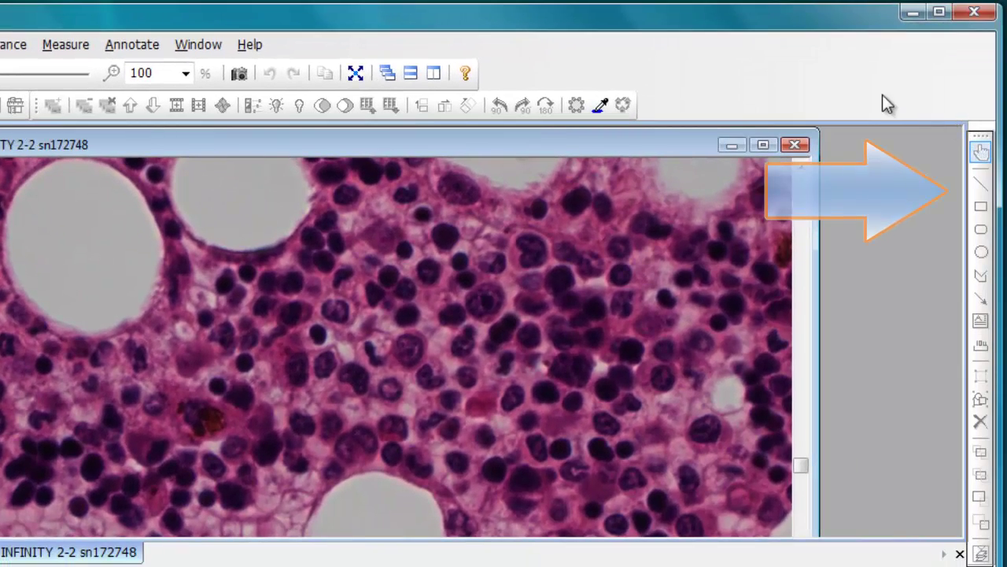
left_click_drag(681, 100, 682, 100)
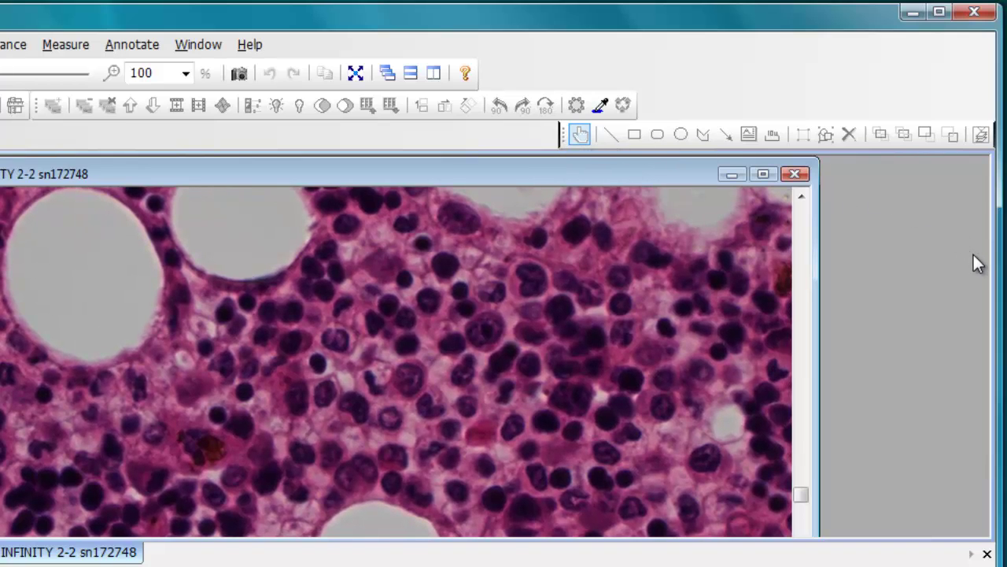
left_click_drag(979, 264, 982, 263)
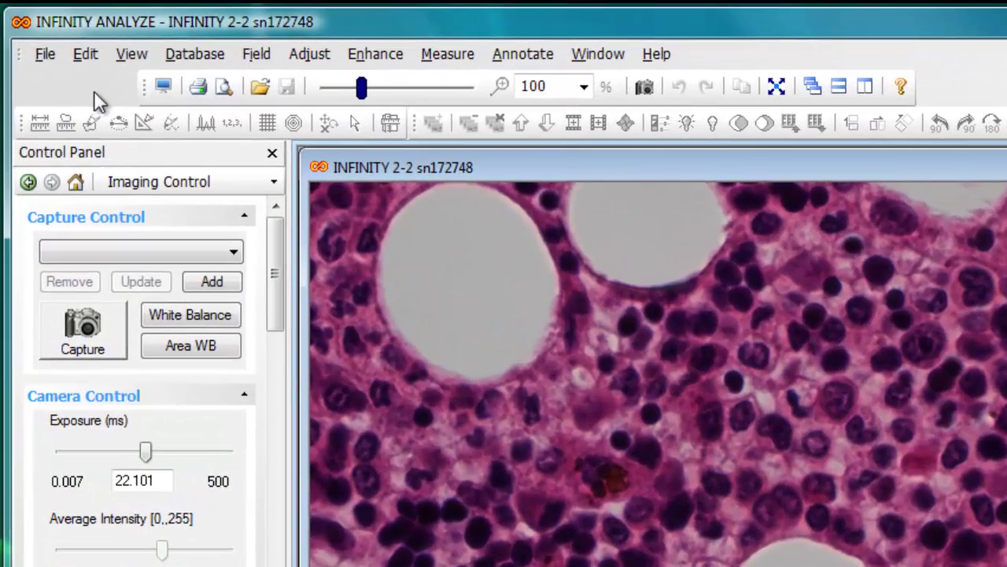
left_click_drag(24, 99, 32, 97)
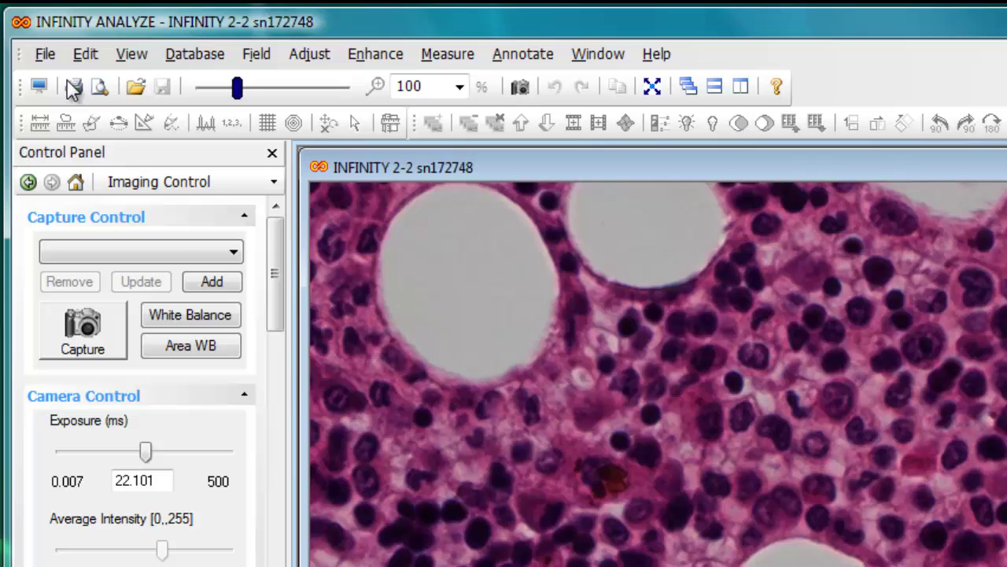
Show the Help Desk window via View > Toolbars and Auxiliary Windows > Auxiliary Windows
left_click(135, 62)
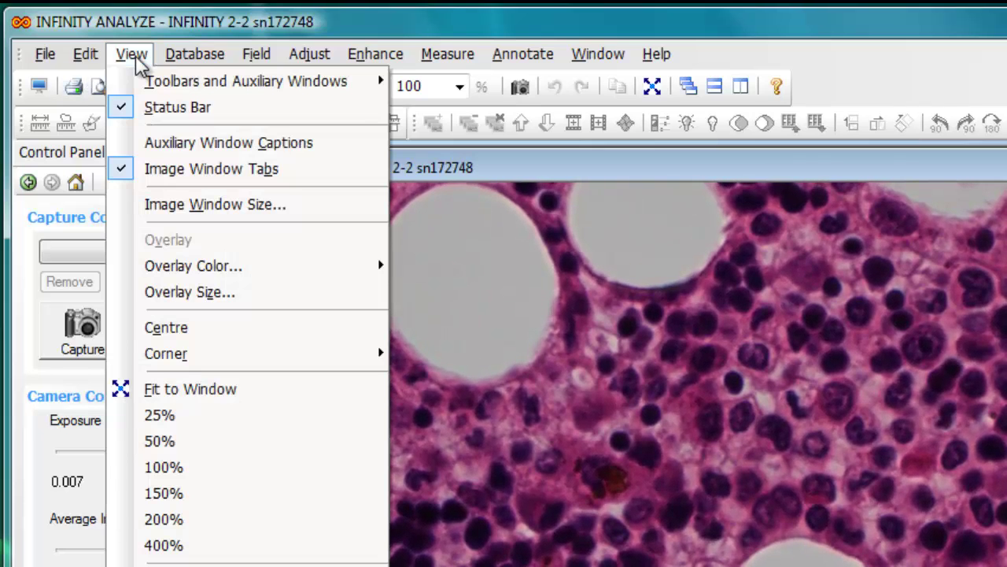
mouse_move(156, 90)
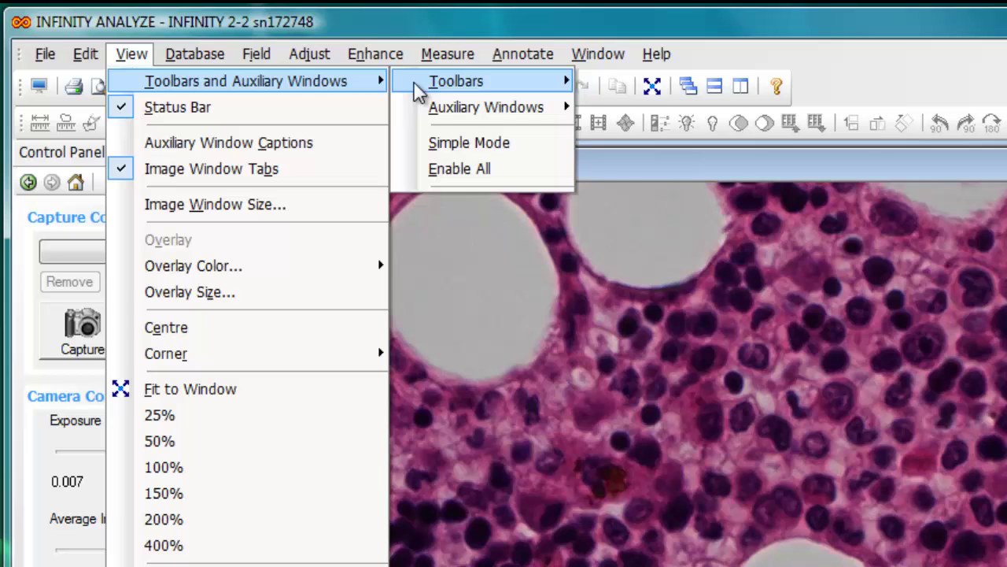
mouse_move(451, 89)
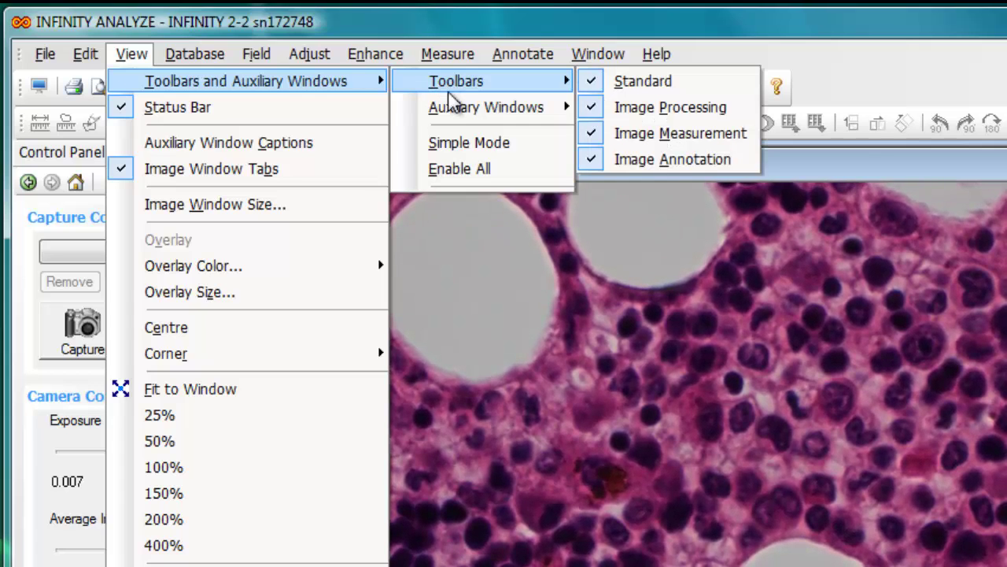
mouse_move(456, 110)
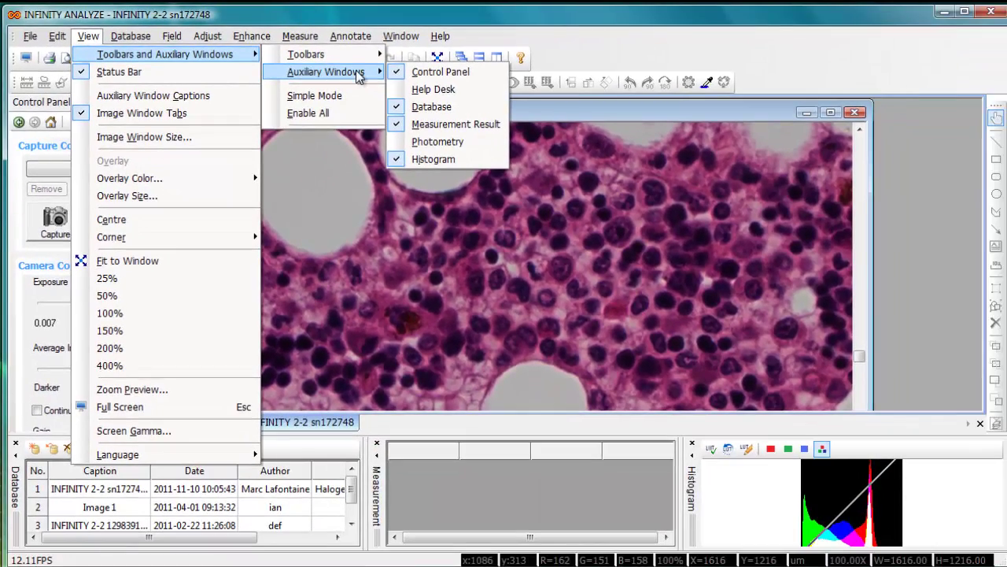
left_click(394, 90)
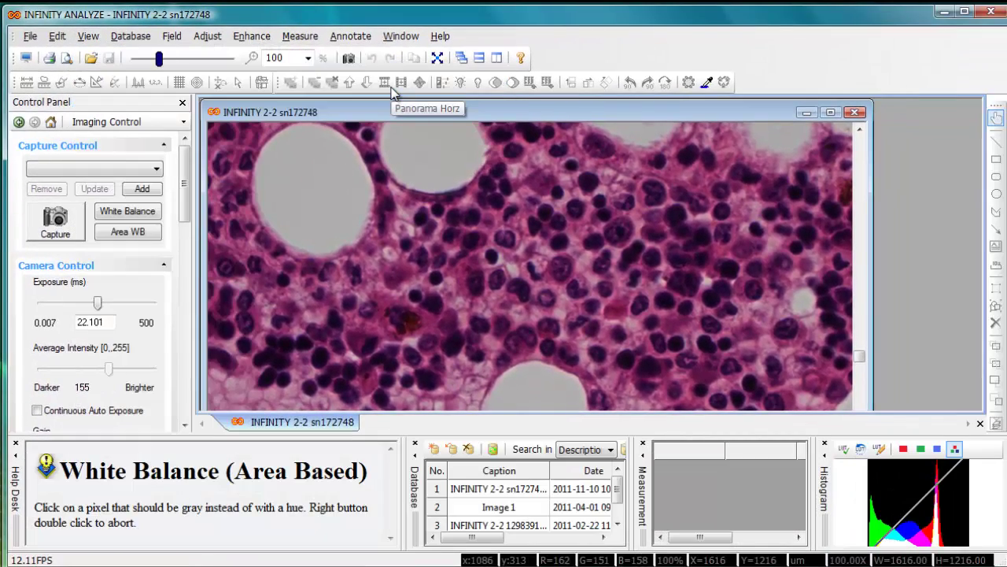
Hide the Help Desk window again from the same Auxiliary Windows menu
left_click(87, 37)
mouse_move(197, 55)
mouse_move(303, 63)
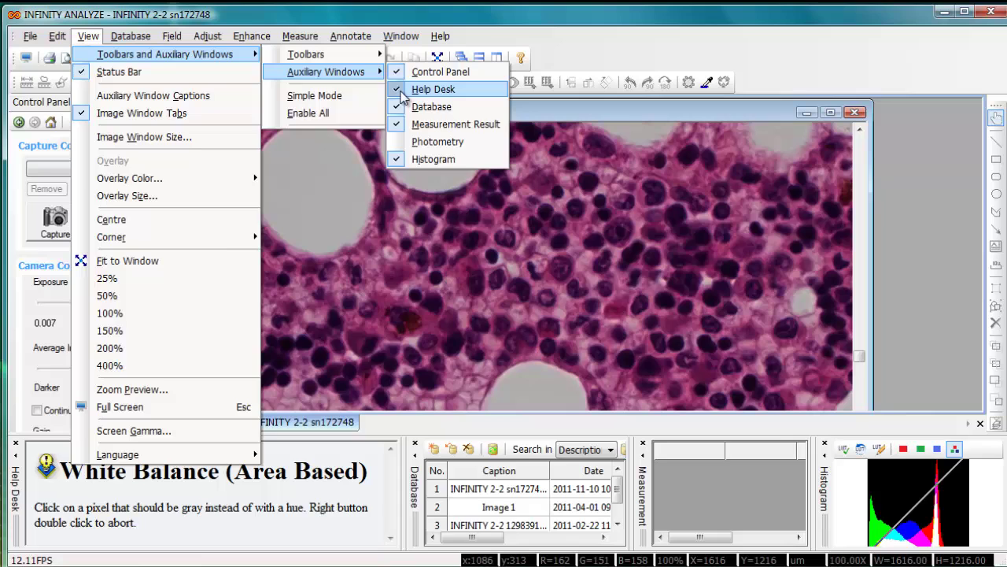
left_click(404, 91)
left_click(90, 40)
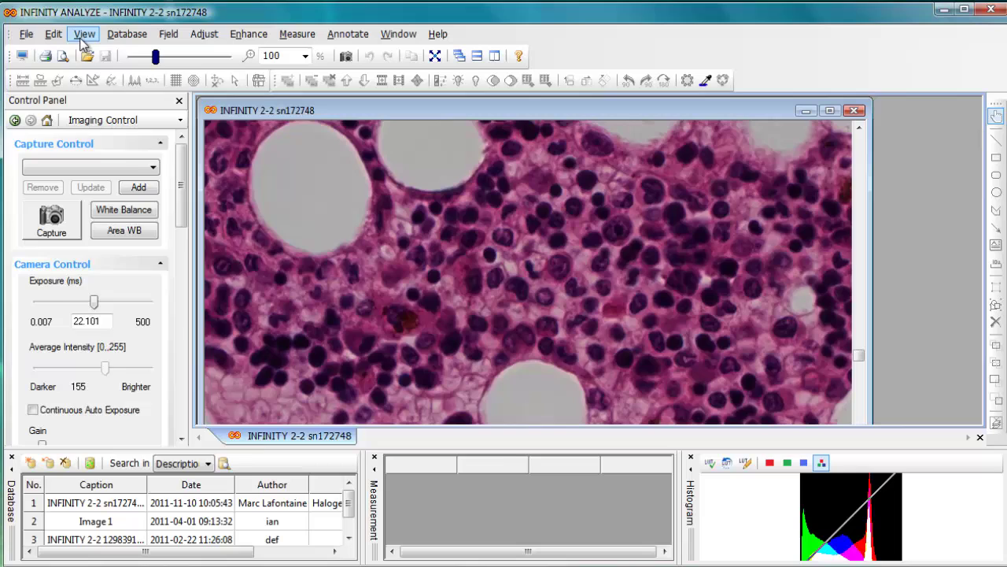
Turn the status bar back on from the View menu
left_click(22, 0)
left_click(108, 70)
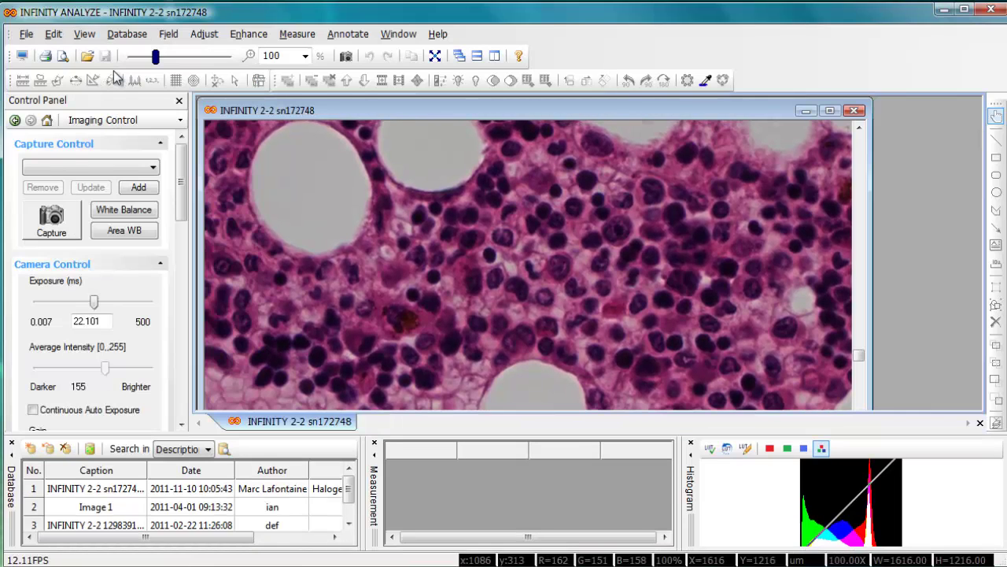